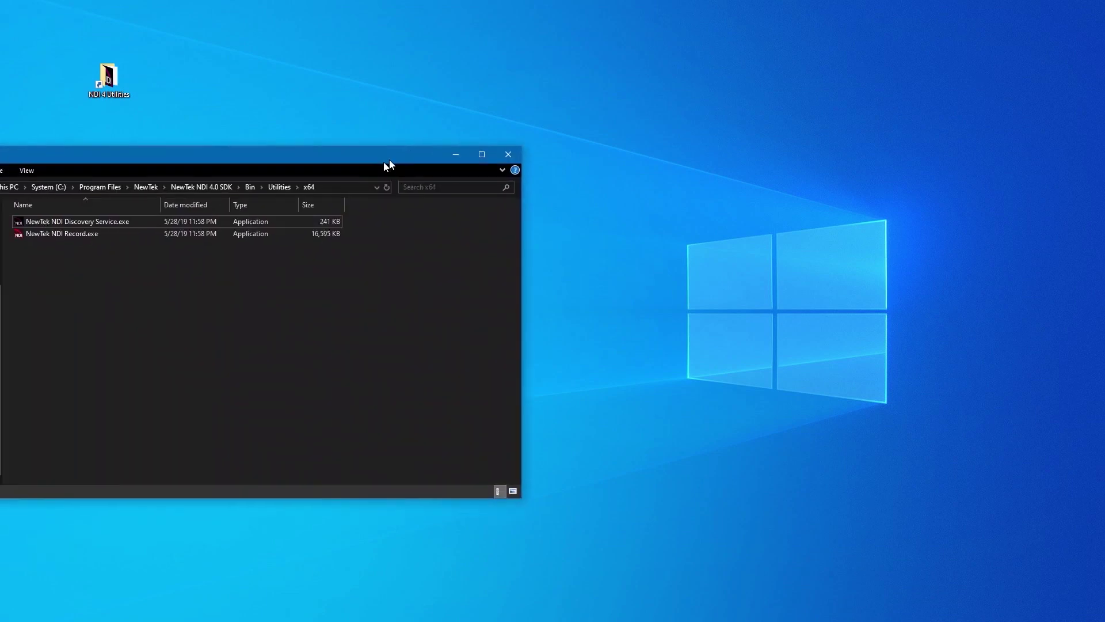
Reposition the File Explorer window showing the NDI 4.0 SDK Utilities x64 folder
drag(390, 163, 526, 54)
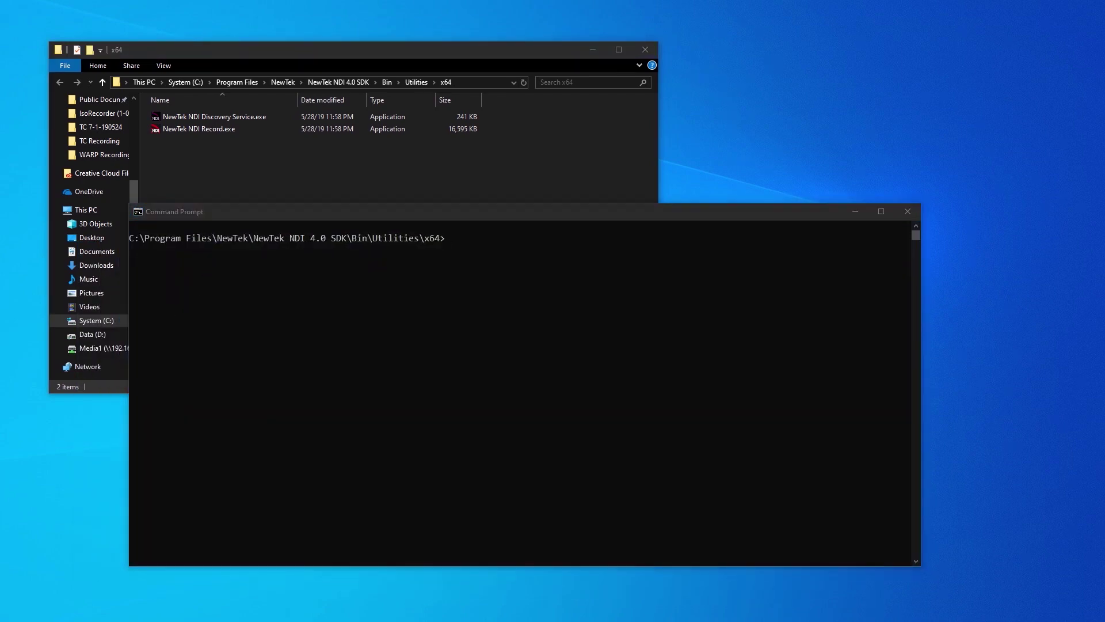
Close the stray Command Prompt and launch NewTek NDI Discovery Service.exe from Explorer
key(alt+F4)
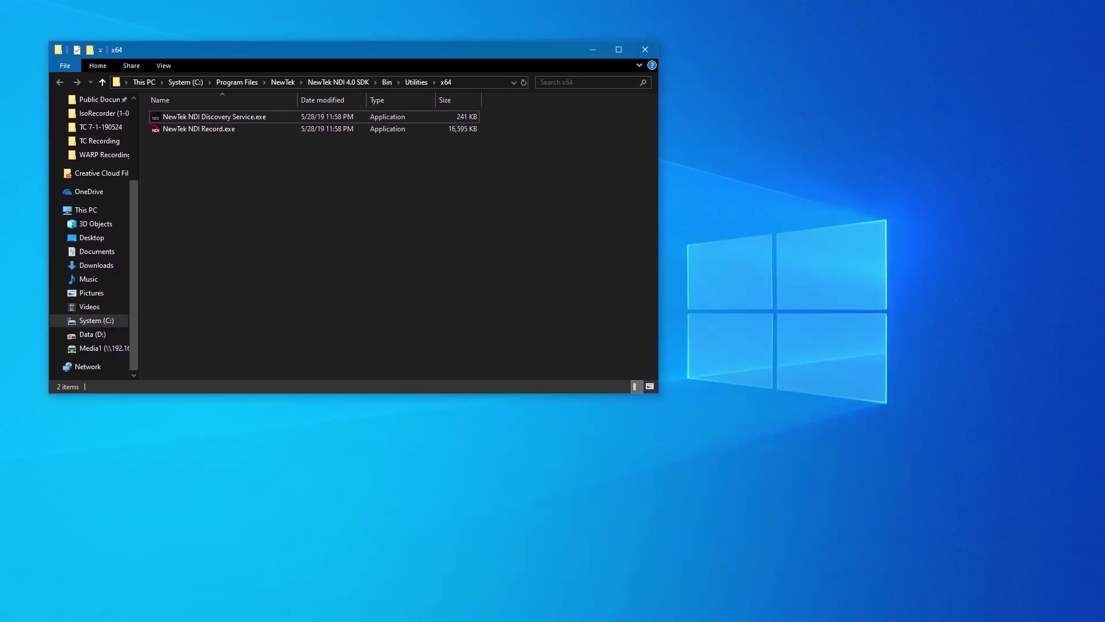
key(Return)
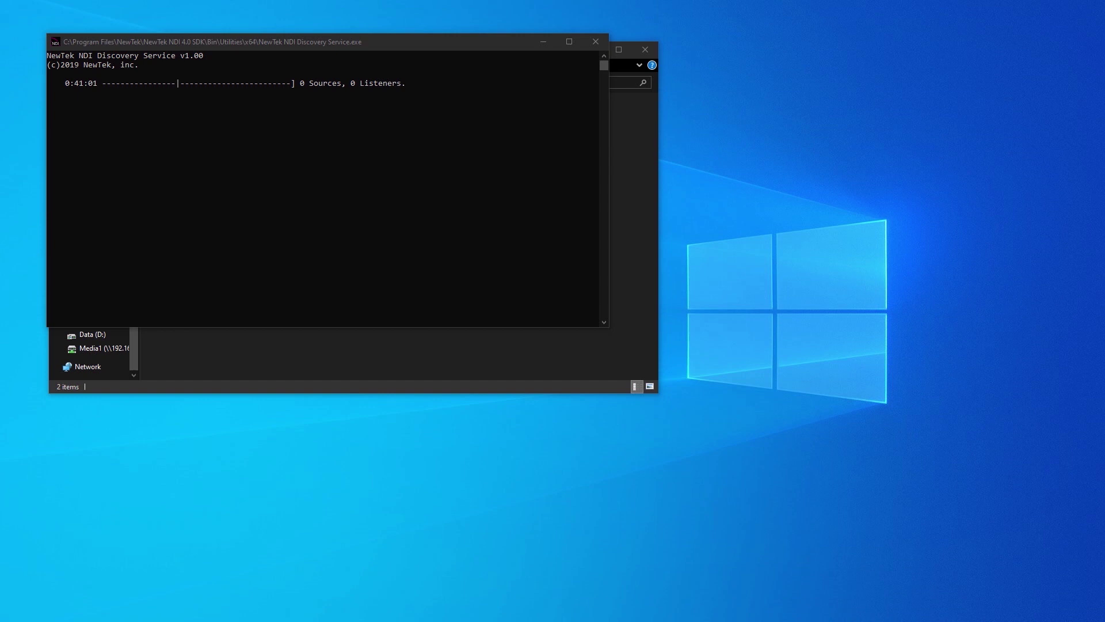
drag(246, 110, 280, 136)
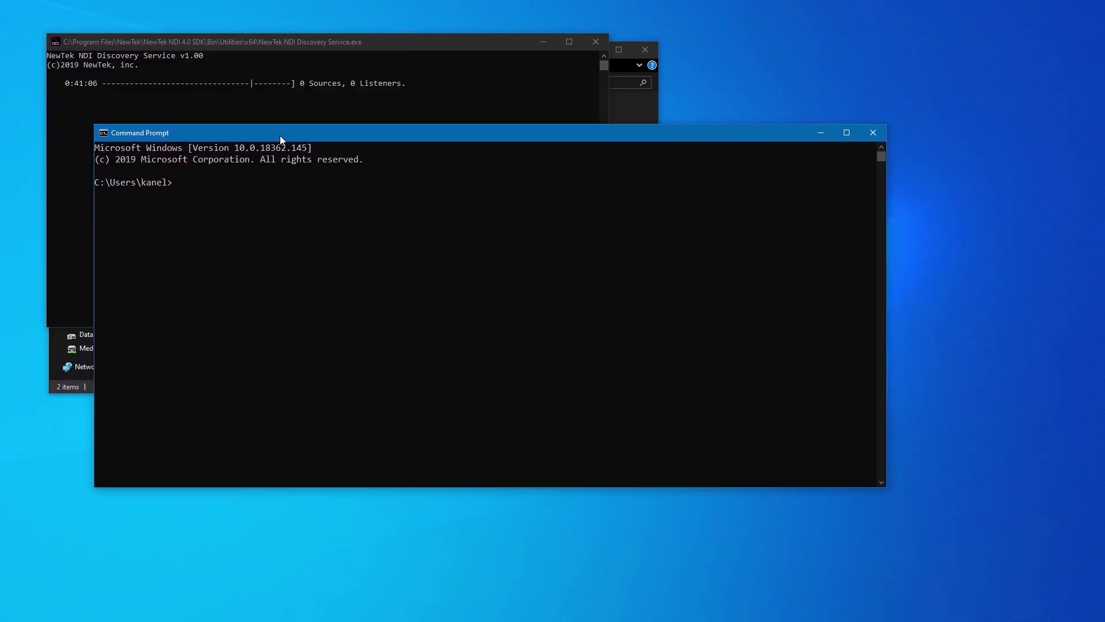
Run IPCONFIG and highlight the Ethernet adapter's IPv4 address 192.168.1.102
text(IPCONFIG)
key(Return)
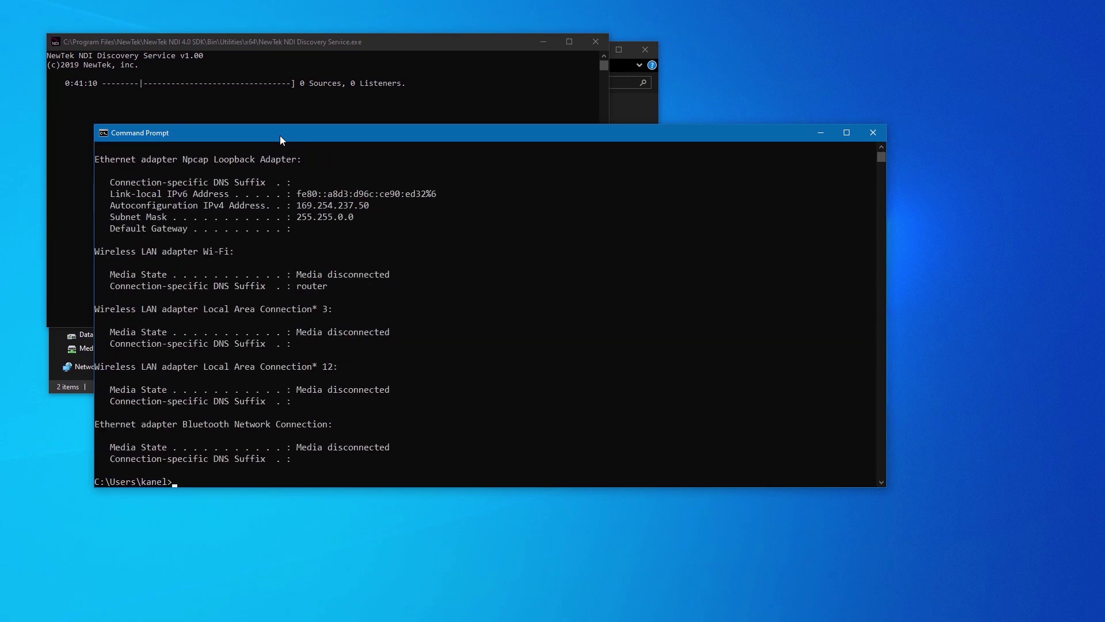
scroll(240, 302, up, 4)
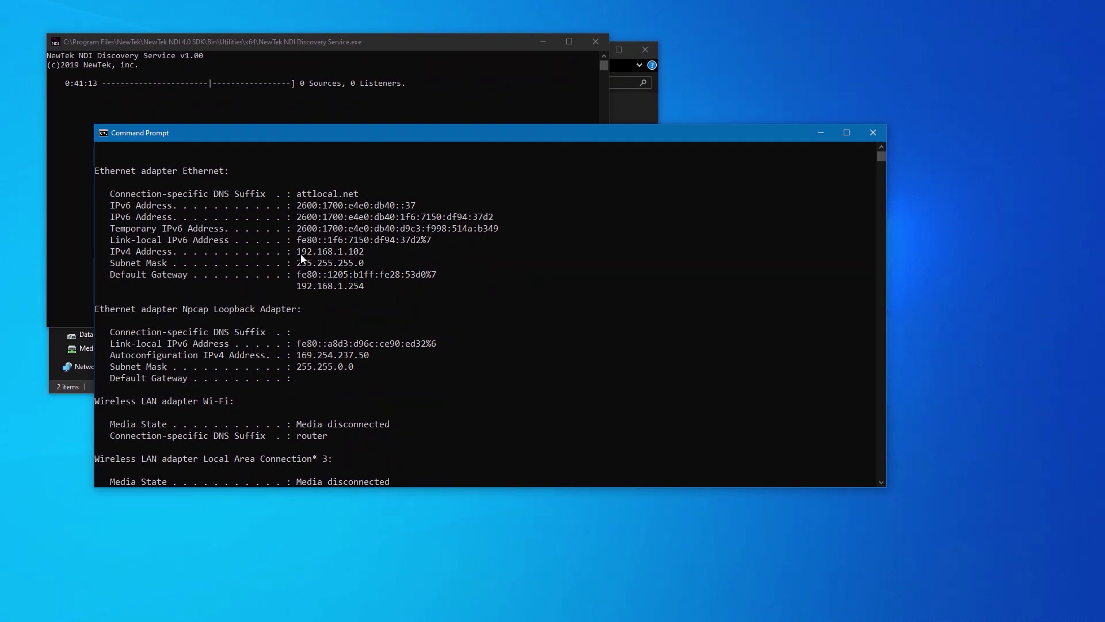
drag(297, 251, 362, 254)
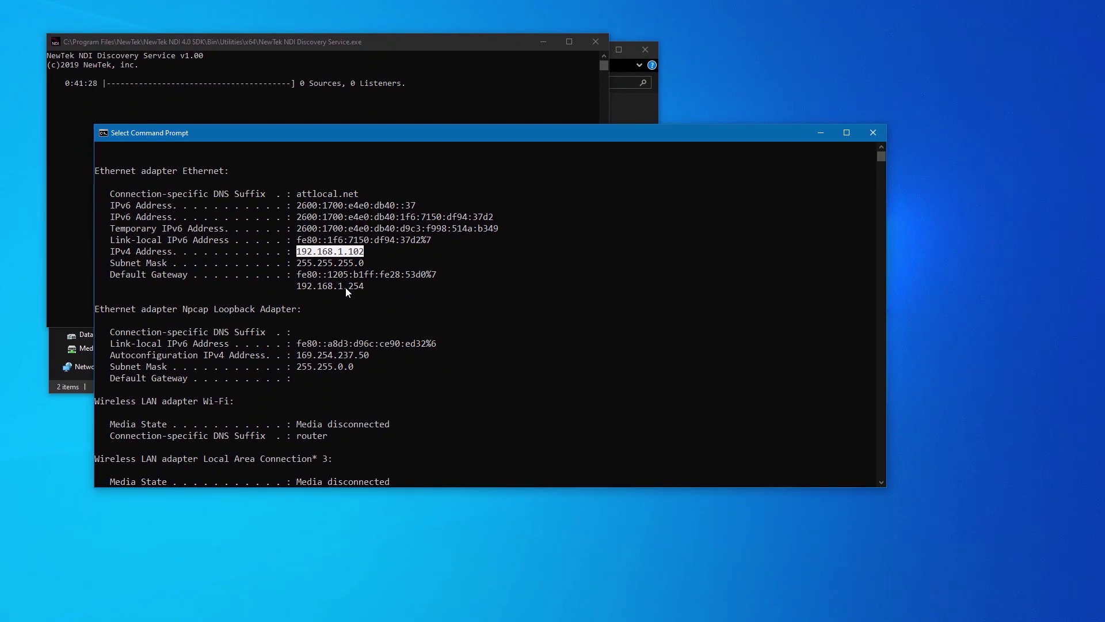
click(821, 134)
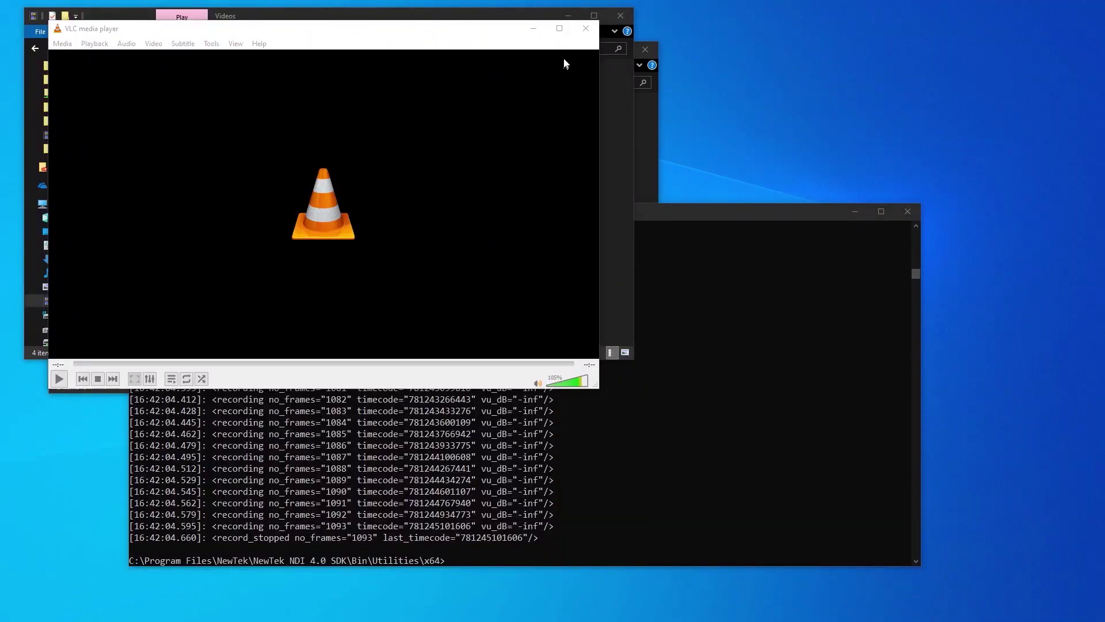
Close VLC, the Videos folder and the recording Command Prompt, leaving NDI Access Manager open
click(586, 30)
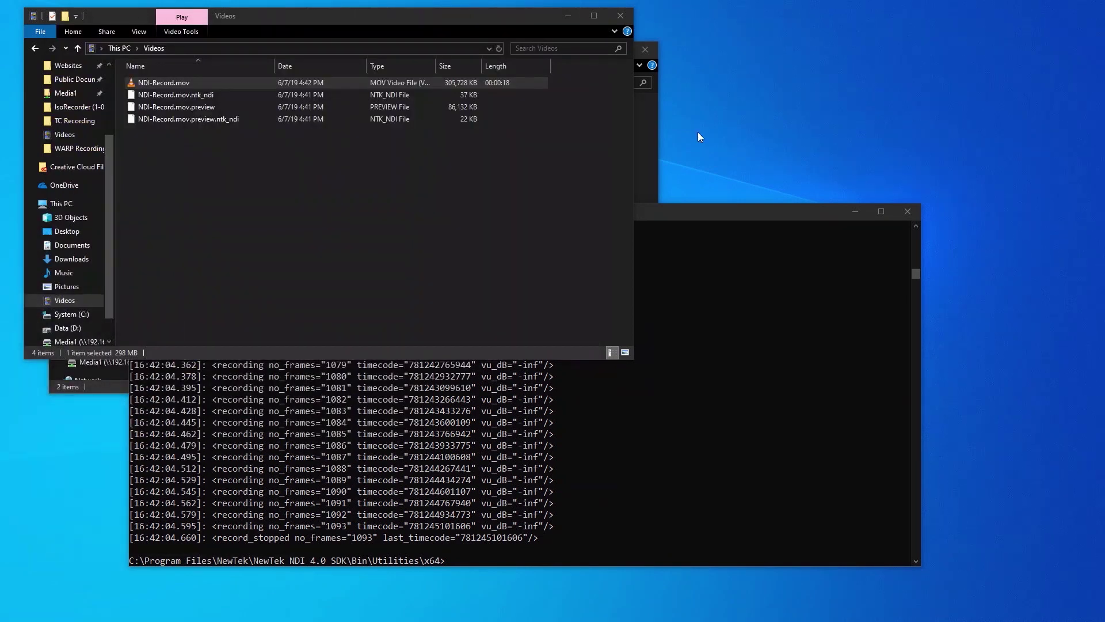
click(578, 16)
click(908, 211)
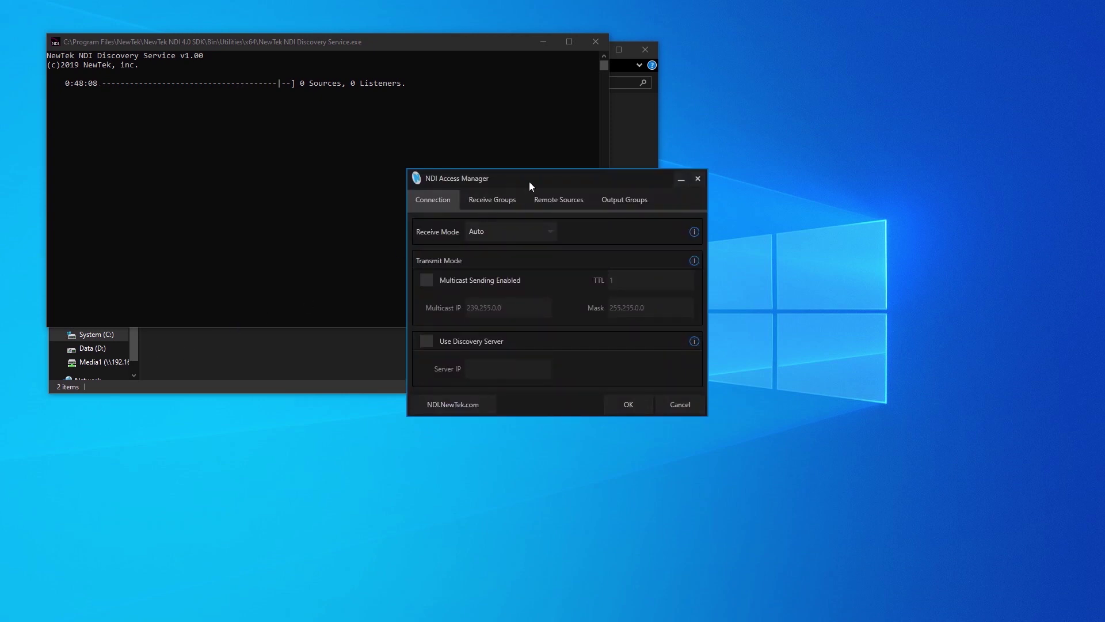
mouse_move(530, 182)
mouse_down()
mouse_move(492, 195)
mouse_move(523, 192)
mouse_up()
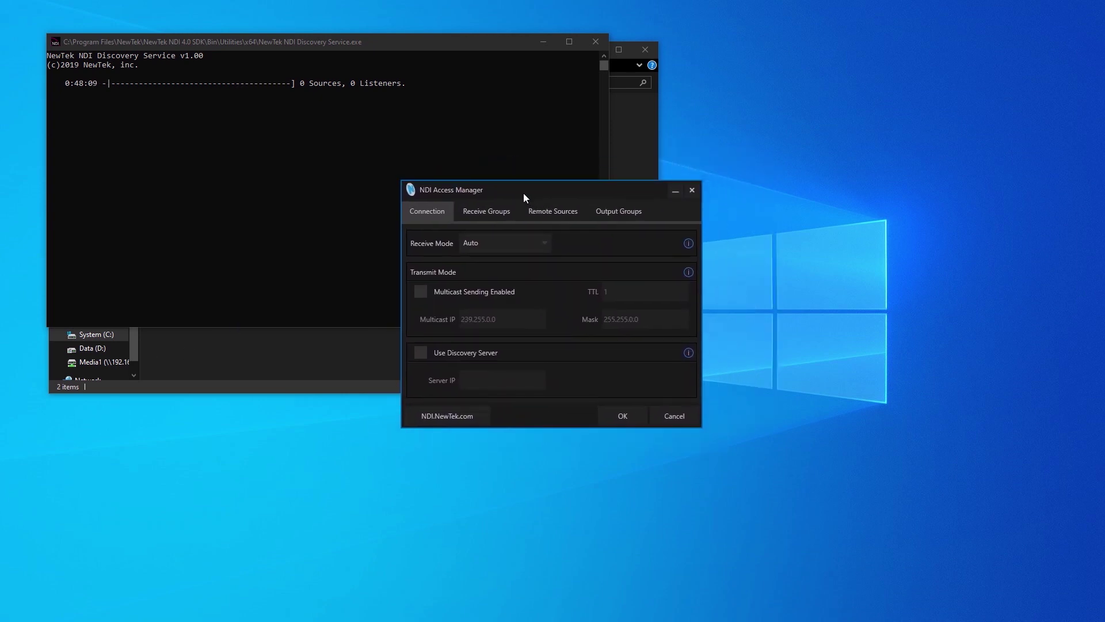
click(480, 213)
click(547, 212)
click(619, 211)
click(430, 213)
click(533, 244)
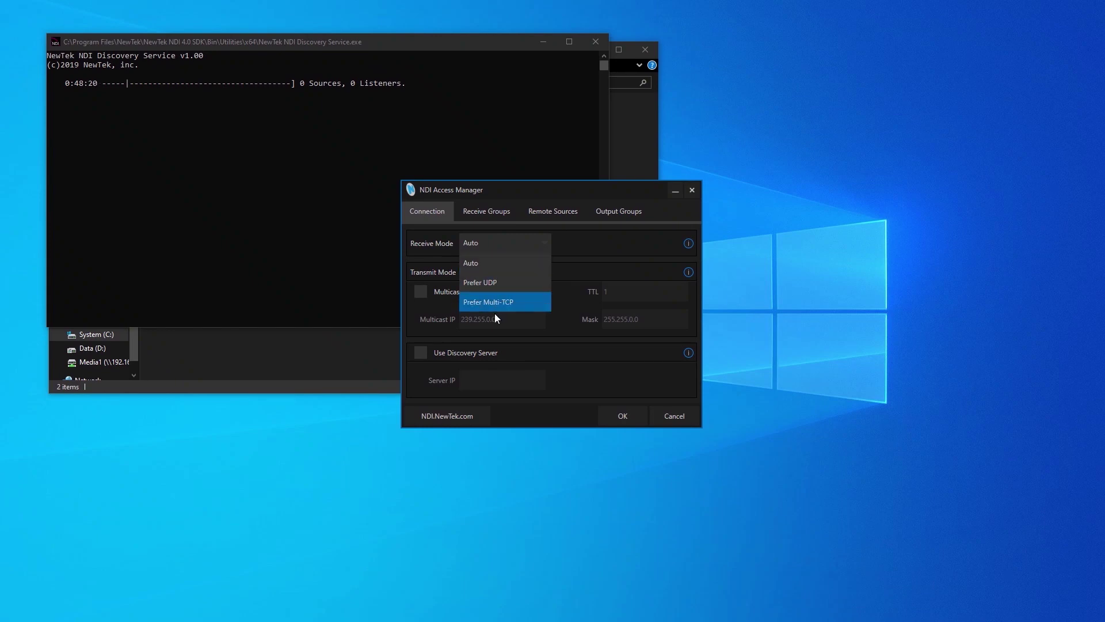
click(506, 263)
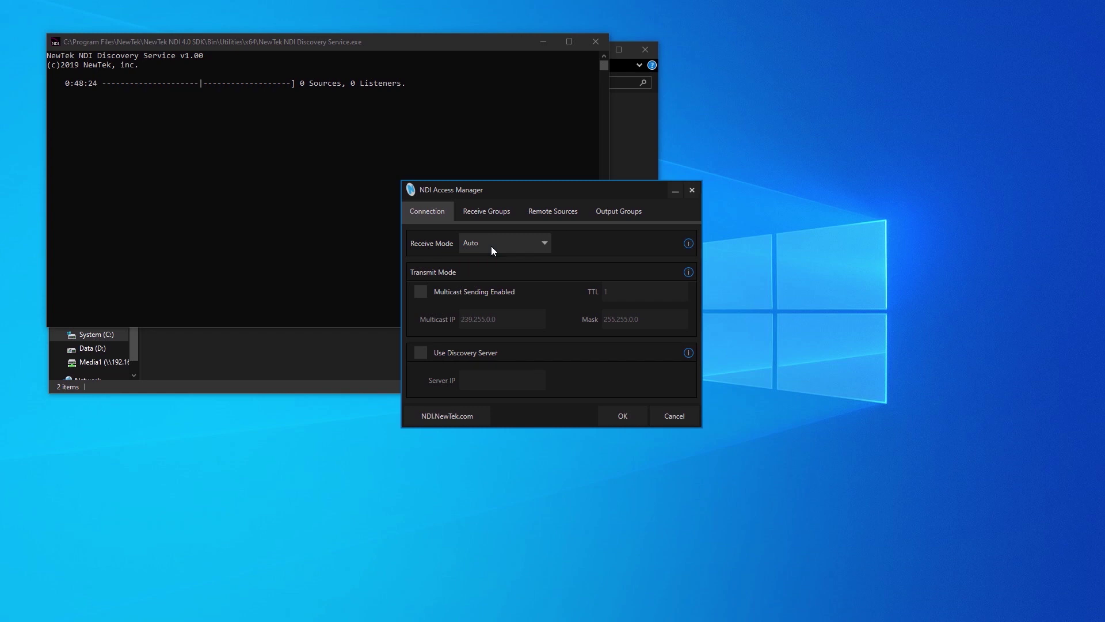
click(485, 246)
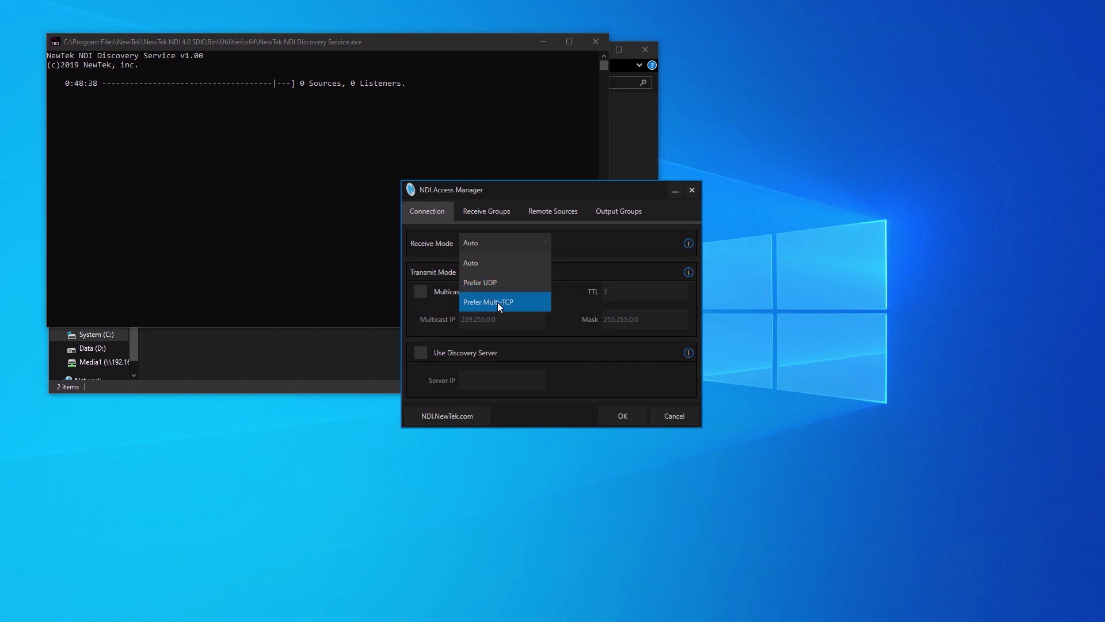
click(571, 253)
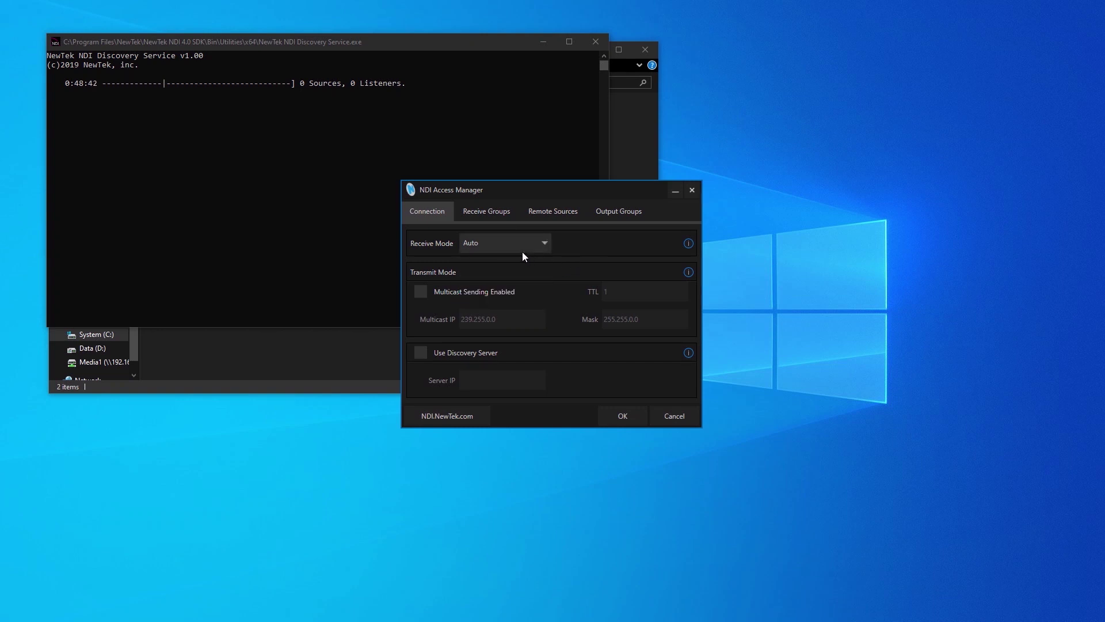
click(493, 249)
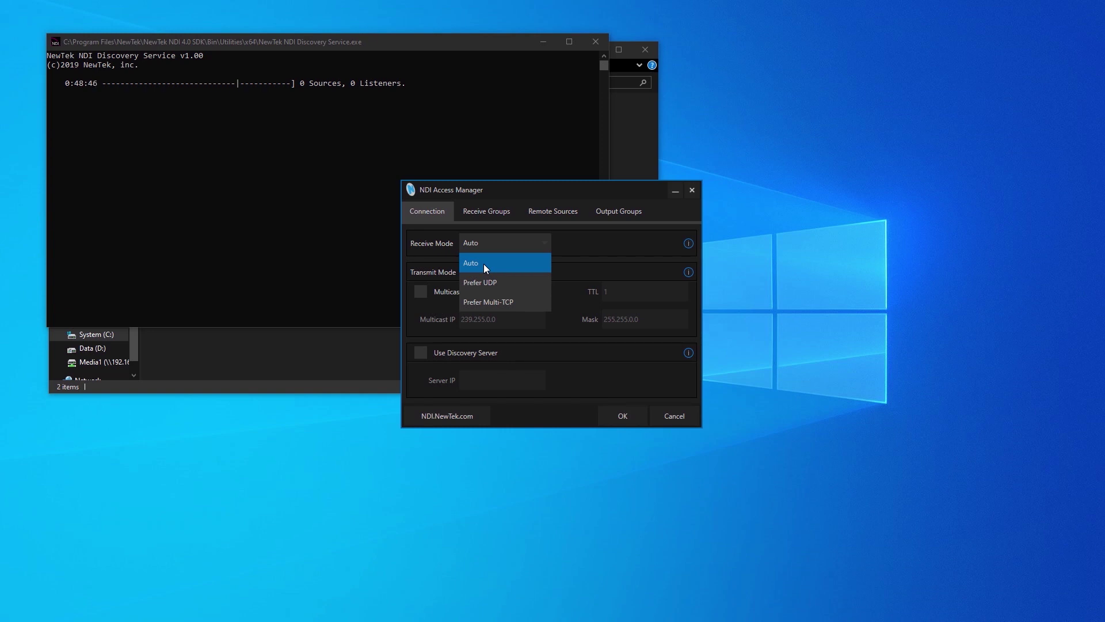
click(579, 248)
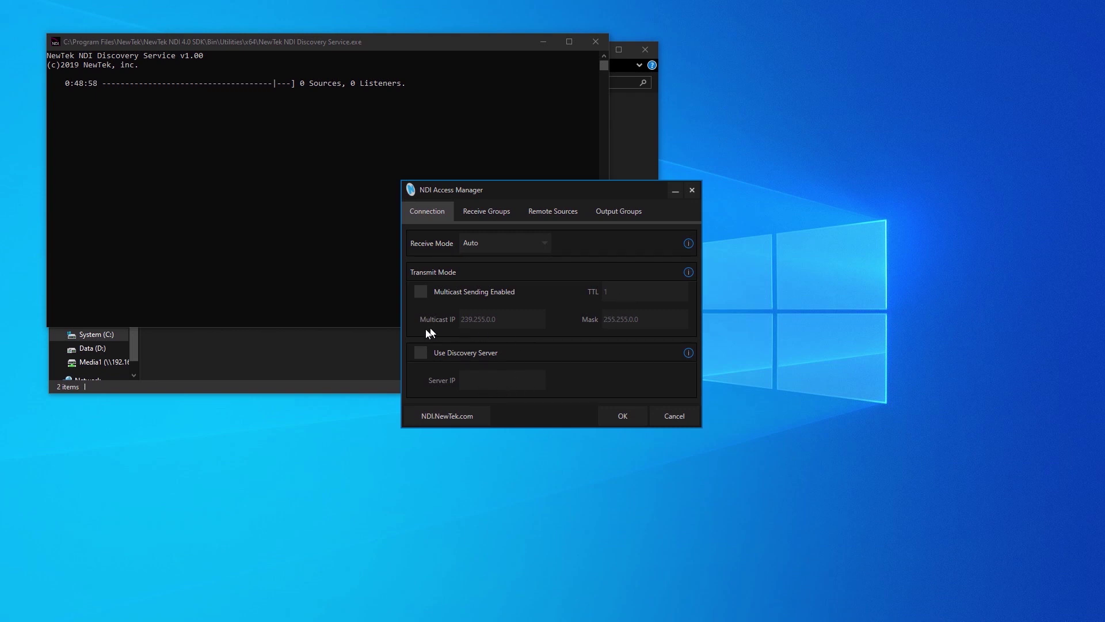
click(448, 352)
Enter 192.168.1.102 as the Discovery Server IP address
text(1921)
key(BackSpace)
key(BackSpace)
text(21)
text(168.1.102)
Review the Receive Groups, Remote Sources and Output Groups lists, then save the Connection settings
click(491, 225)
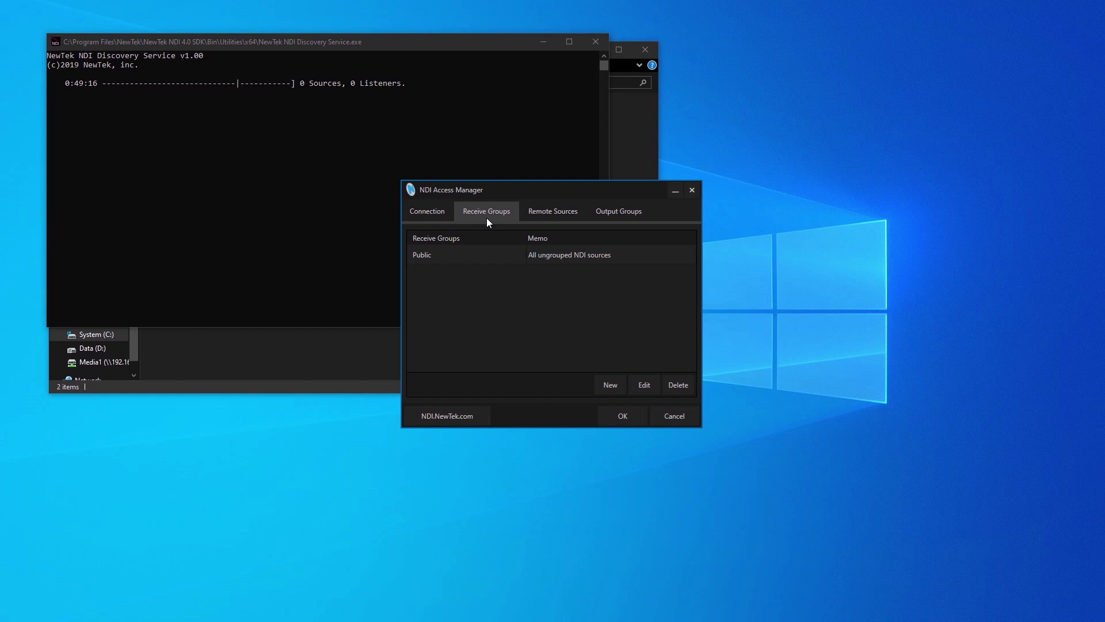
click(553, 216)
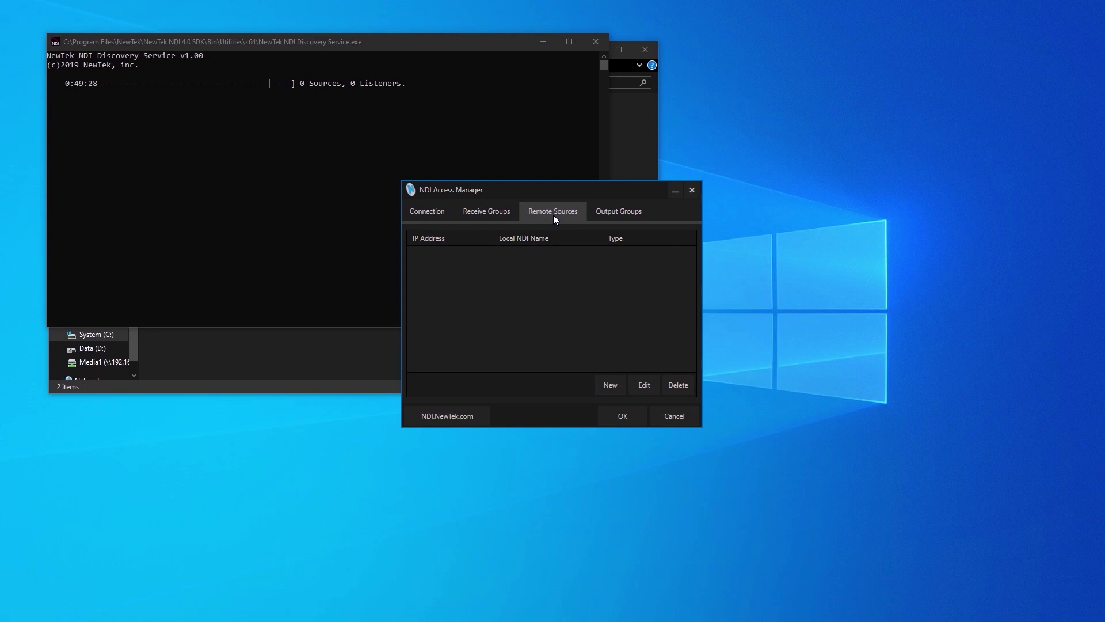
click(632, 213)
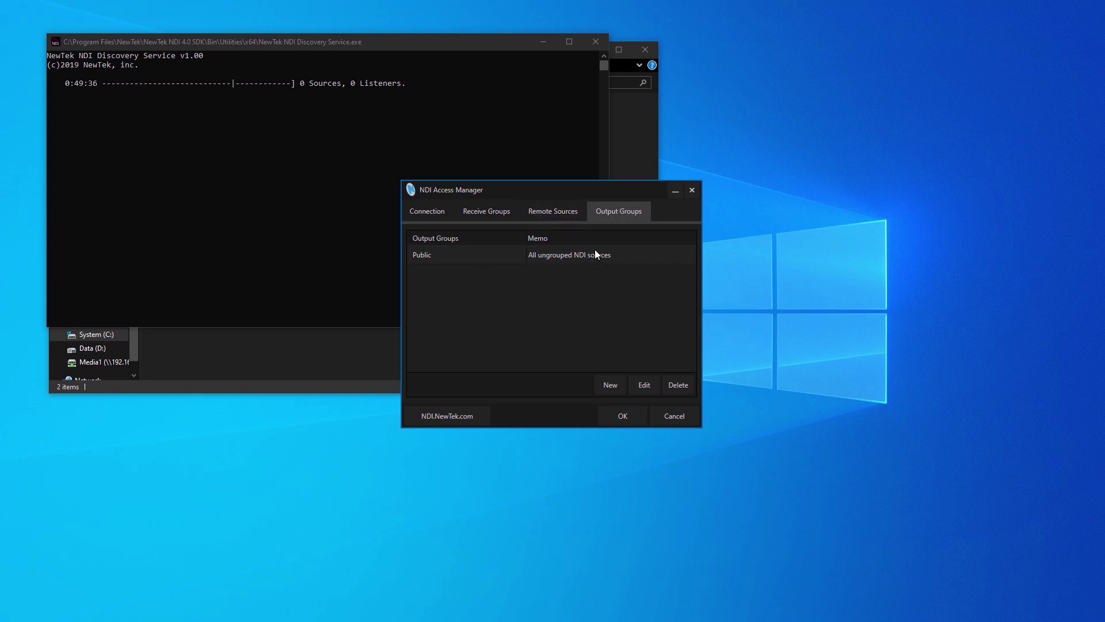
click(561, 216)
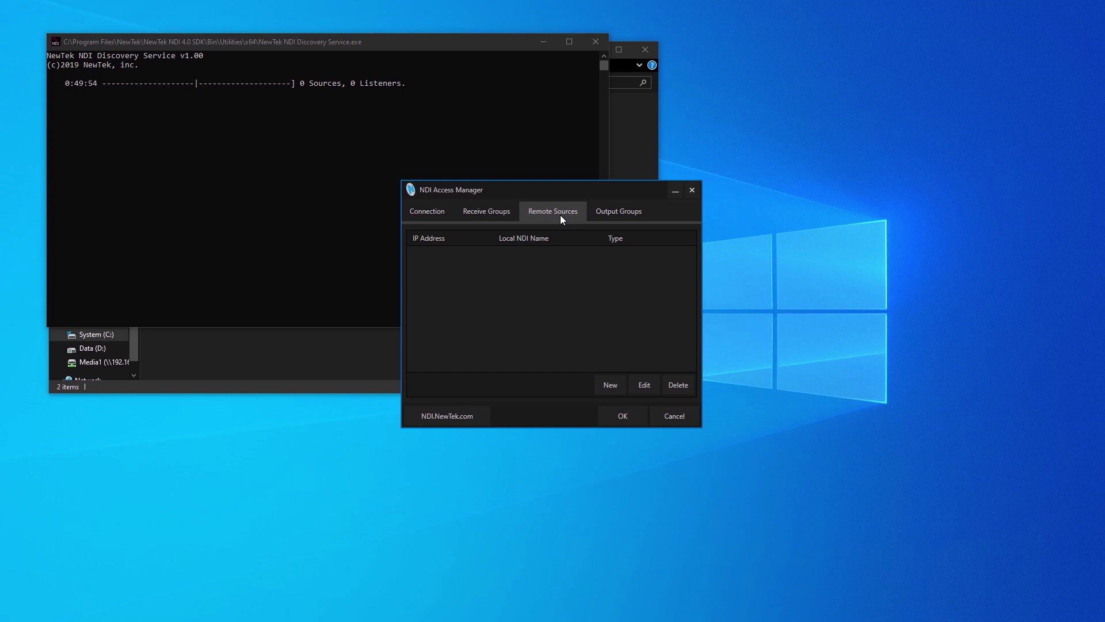
click(420, 213)
click(622, 416)
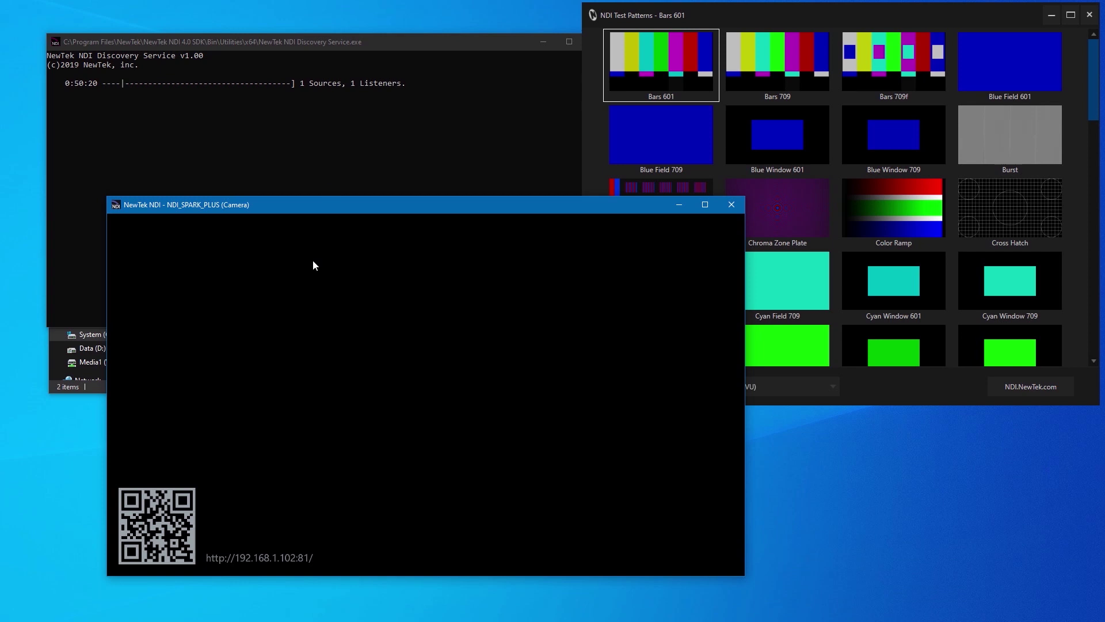
Enable the Studio Monitor's on-screen overlay controls under Settings > Video
right_click(304, 301)
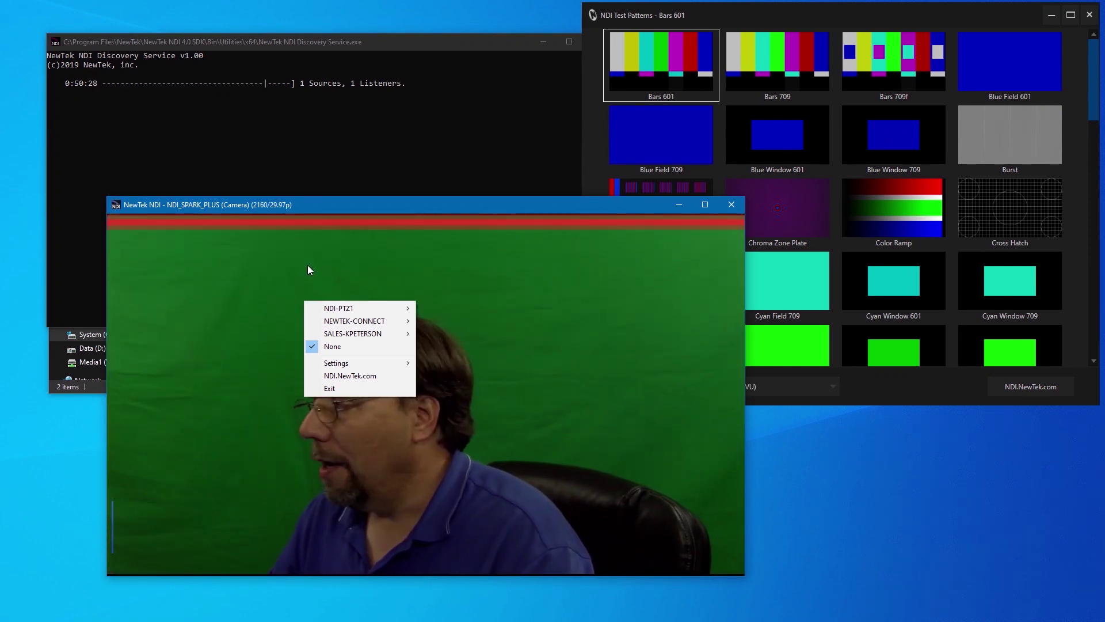
mouse_move(345, 363)
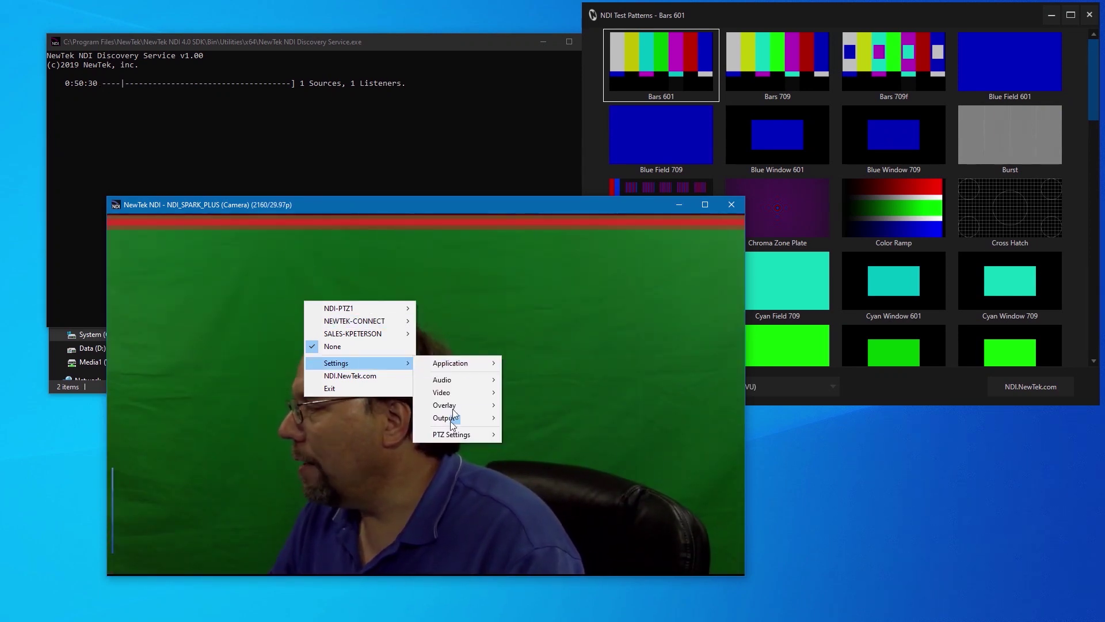
mouse_move(453, 392)
click(553, 406)
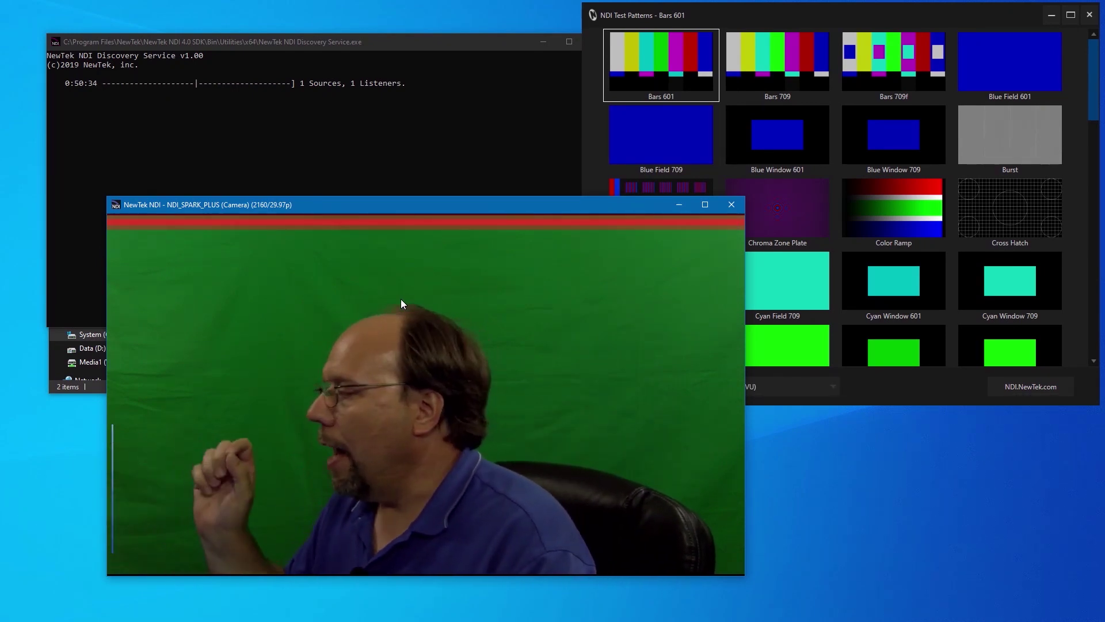
right_click(286, 299)
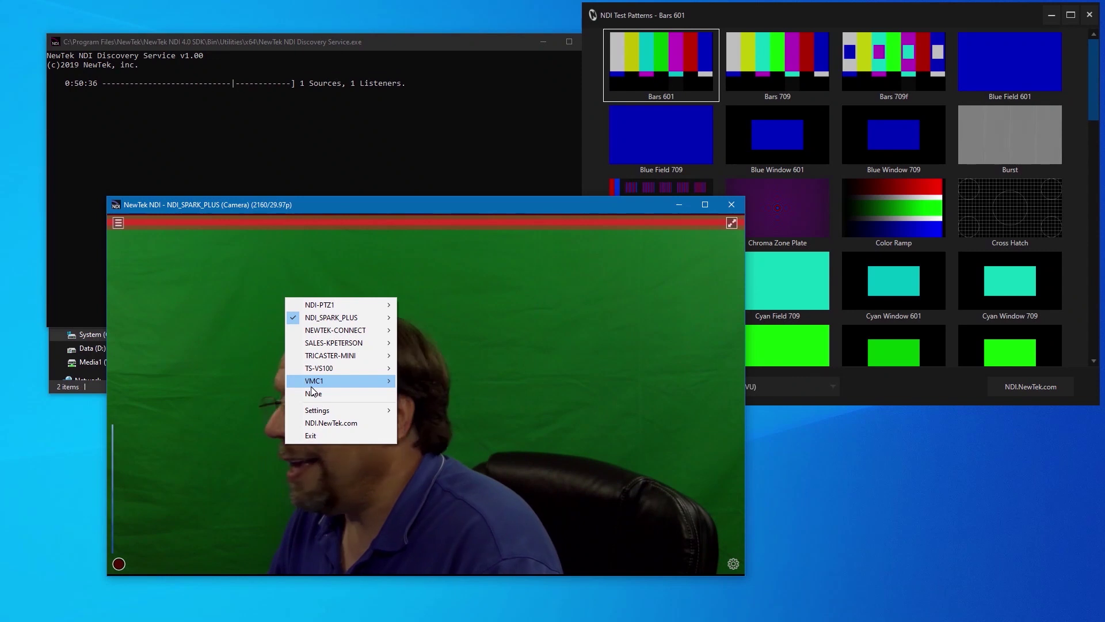
Switch the viewer to the sales PC's Test Pattern source
mouse_move(311, 384)
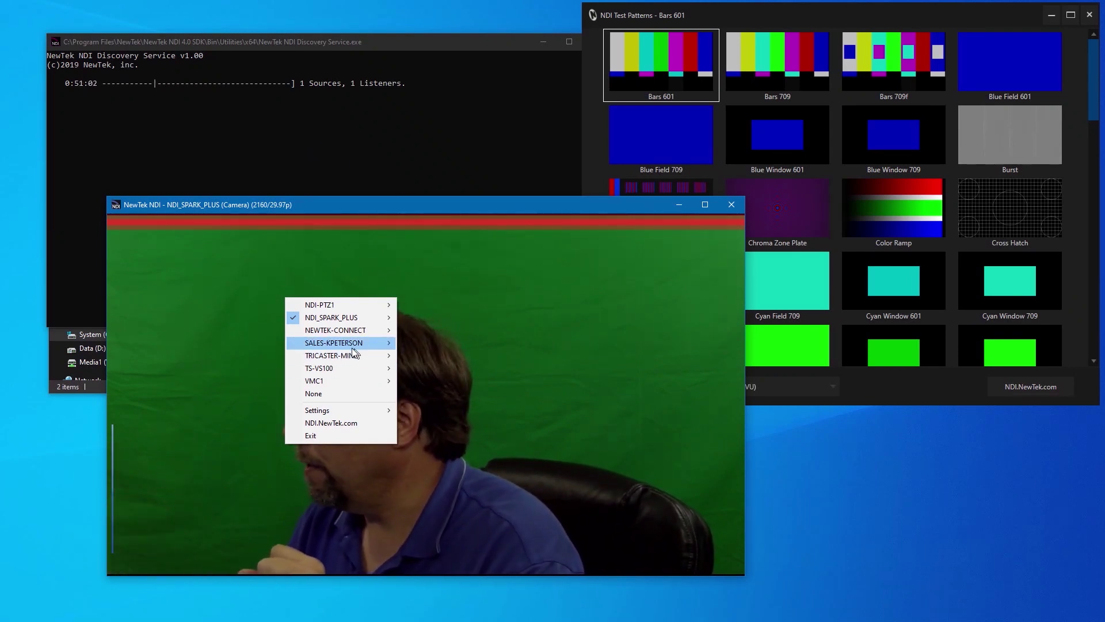
mouse_move(346, 342)
click(437, 367)
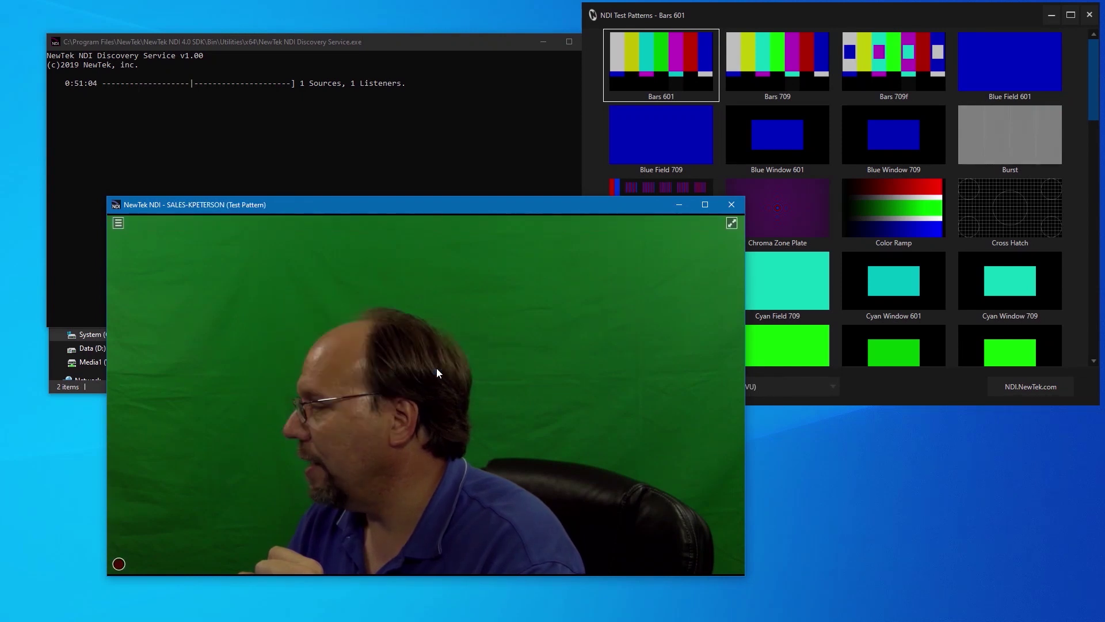
Try Bars 709, Blue Window 601 and Bars 601, settling on the Blue Field 709 pattern
click(782, 89)
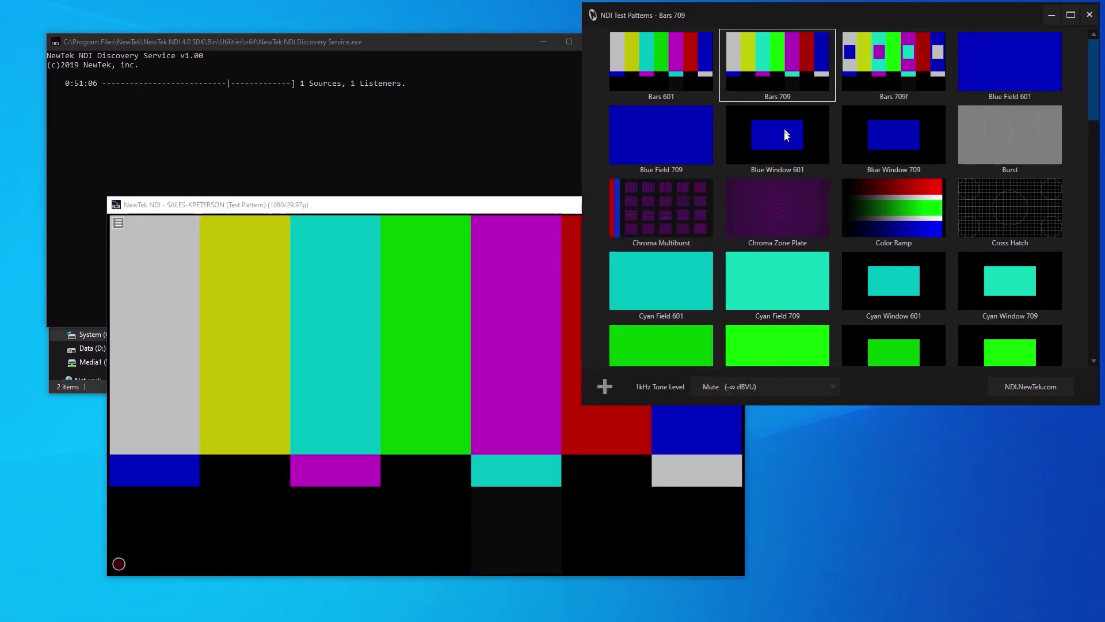
click(785, 136)
click(671, 74)
click(677, 135)
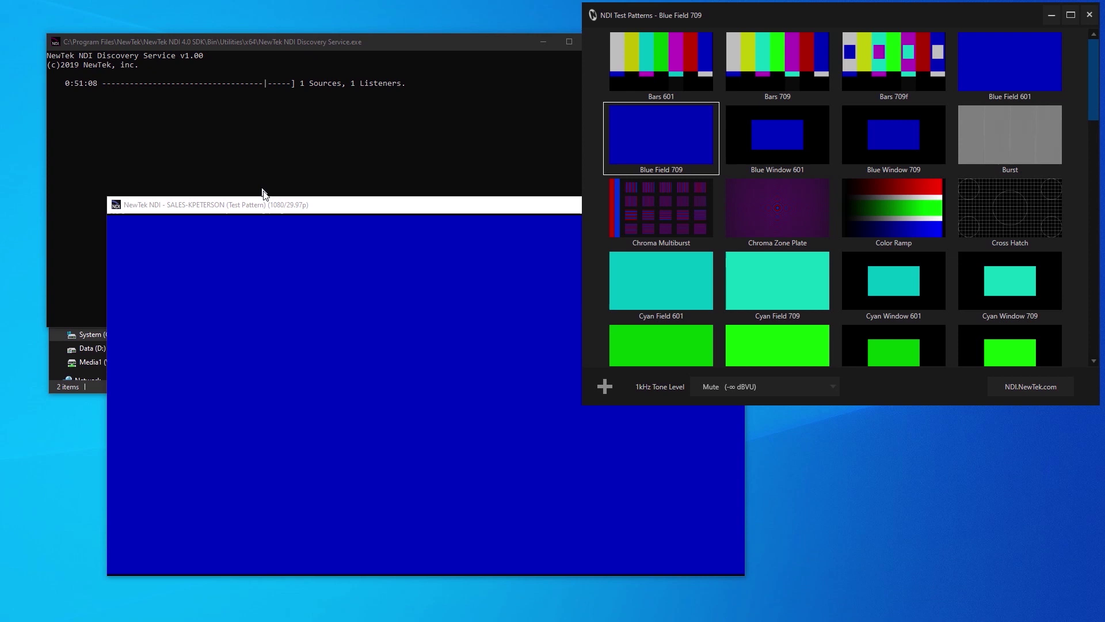